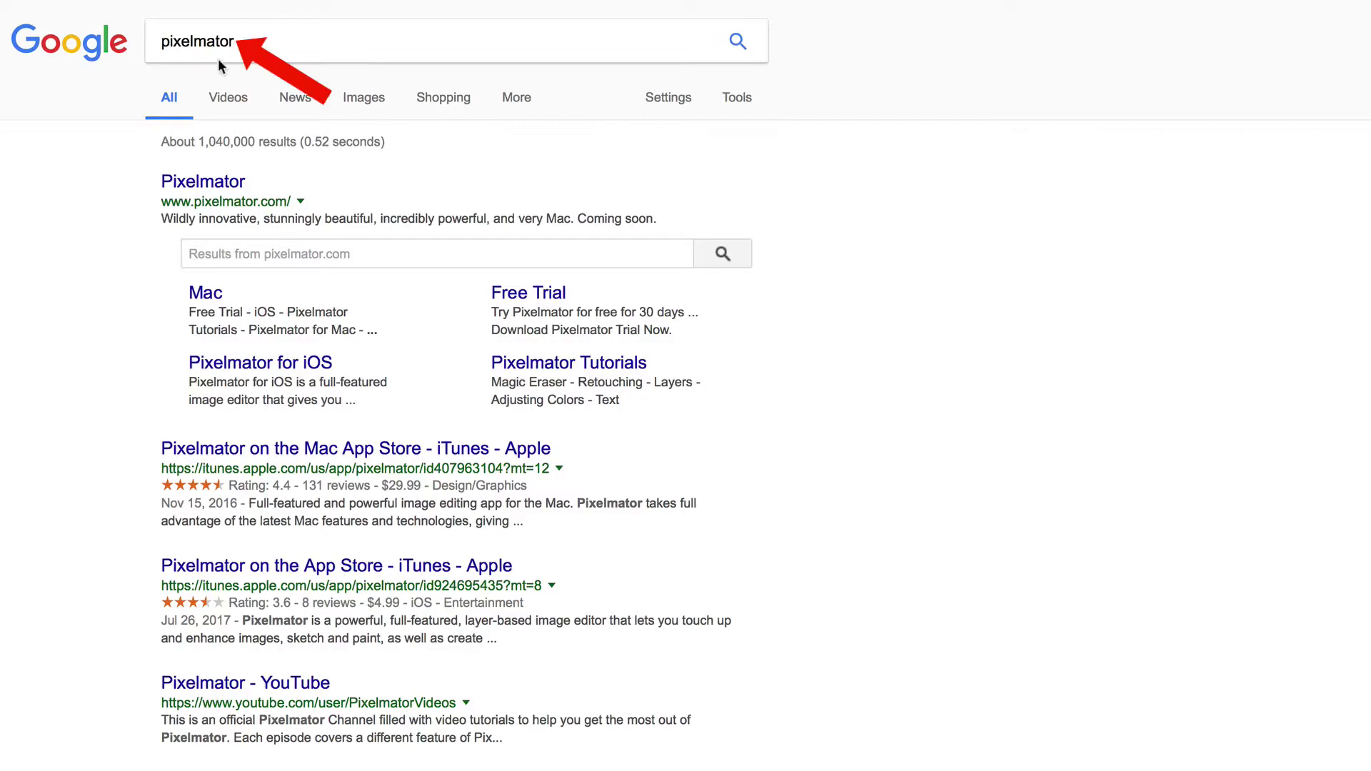
# Open Pixelmator's Free Trial page from the Google search results
pyautogui.click(547, 302)
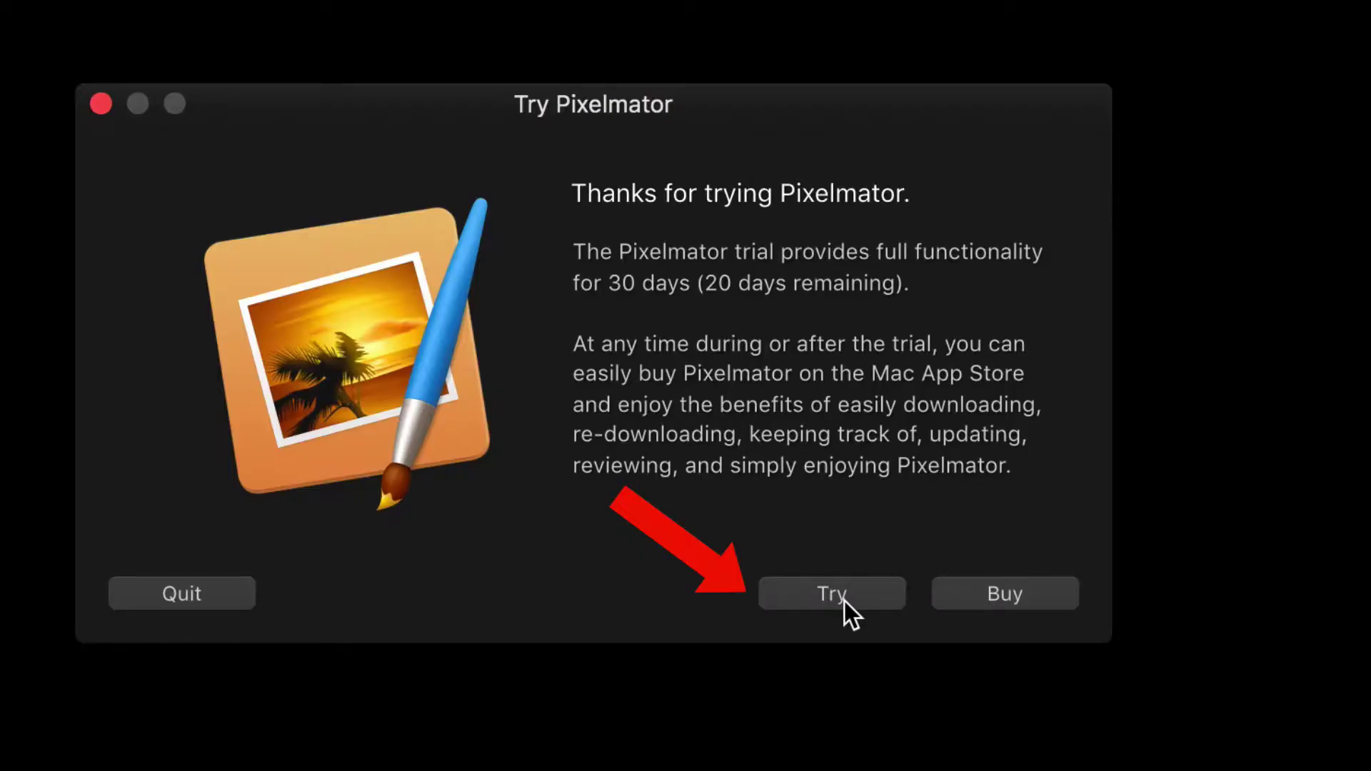
# Continue with the trial and open the YouTube_Thumbnail_Design_Tips_And_Tricks portrait photo
pyautogui.click(844, 602)
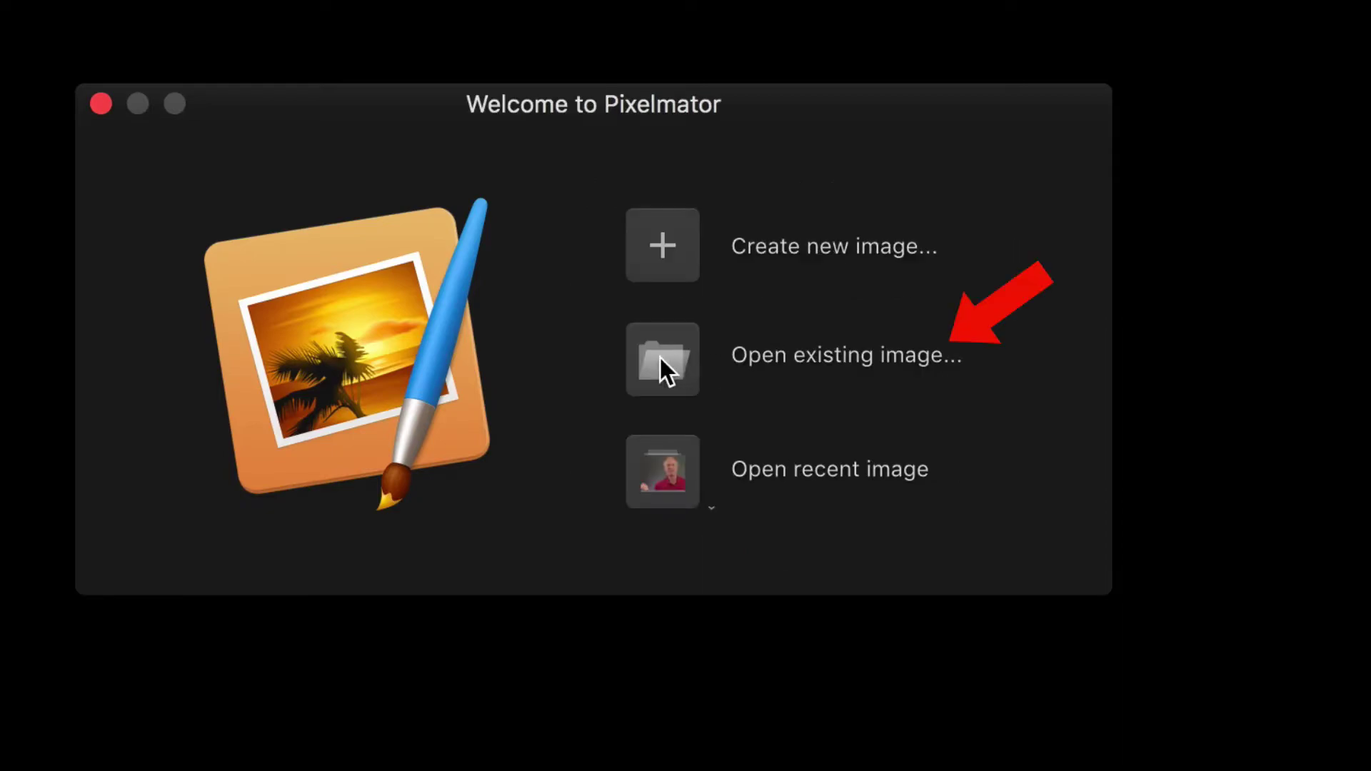
pyautogui.click(661, 358)
pyautogui.click(863, 397)
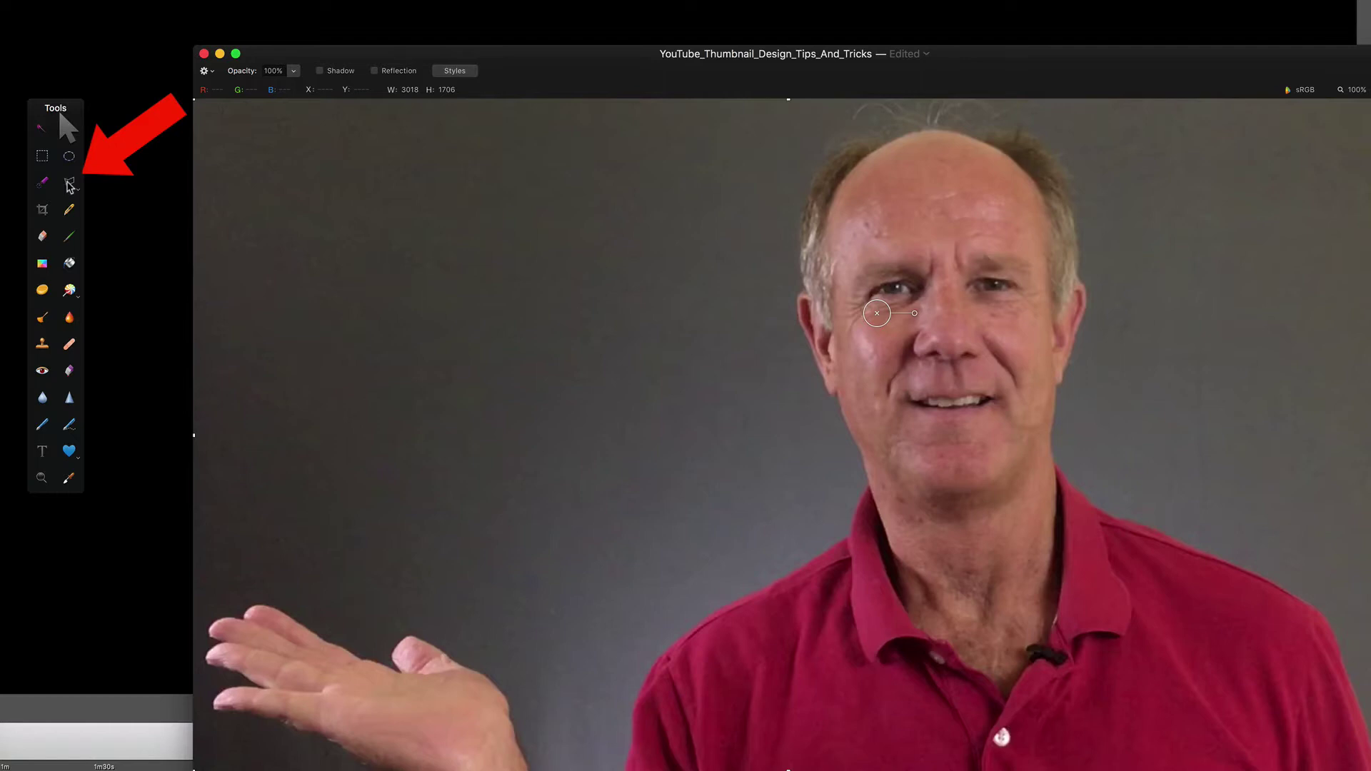
# Trace a Polygonal Lasso outline around the man's raised hand, head, neck and shoulders
pyautogui.click(68, 187)
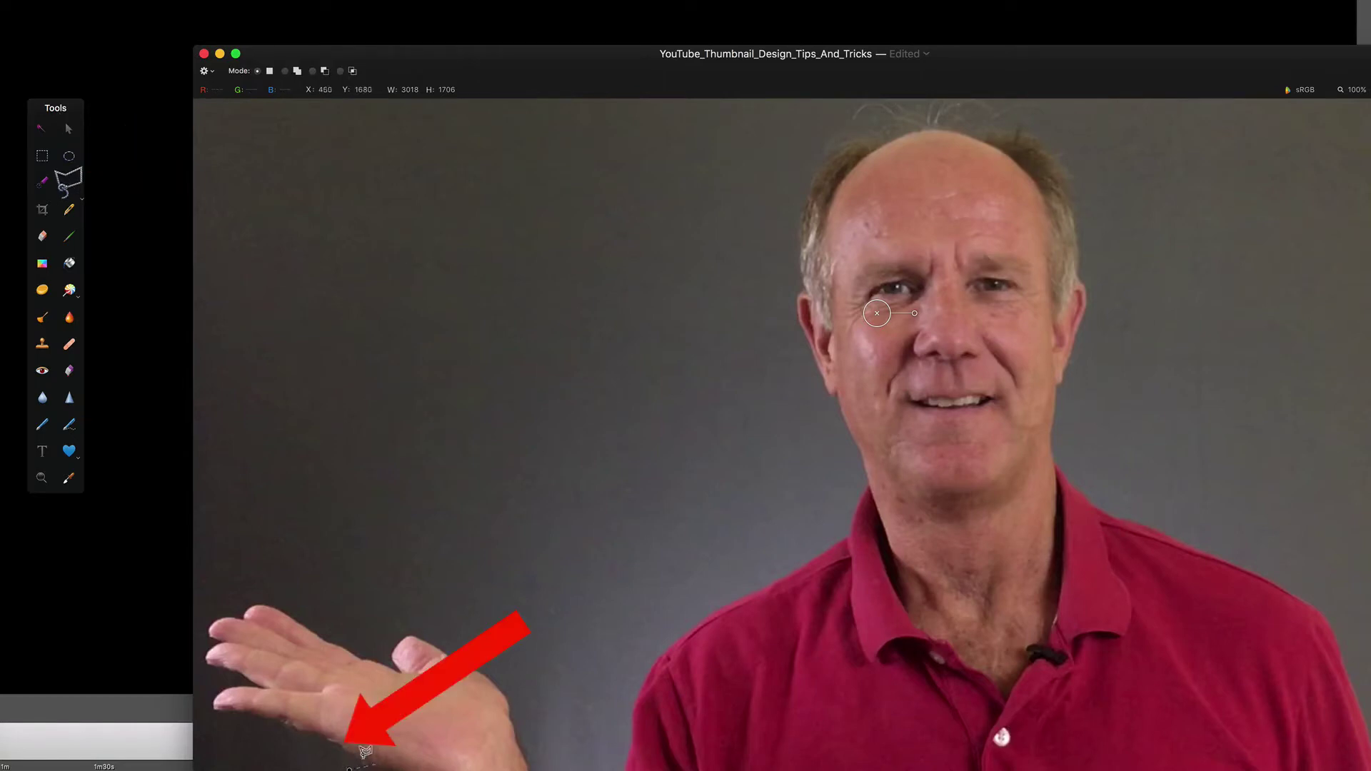
pyautogui.click(320, 749)
pyautogui.click(285, 738)
pyautogui.click(206, 700)
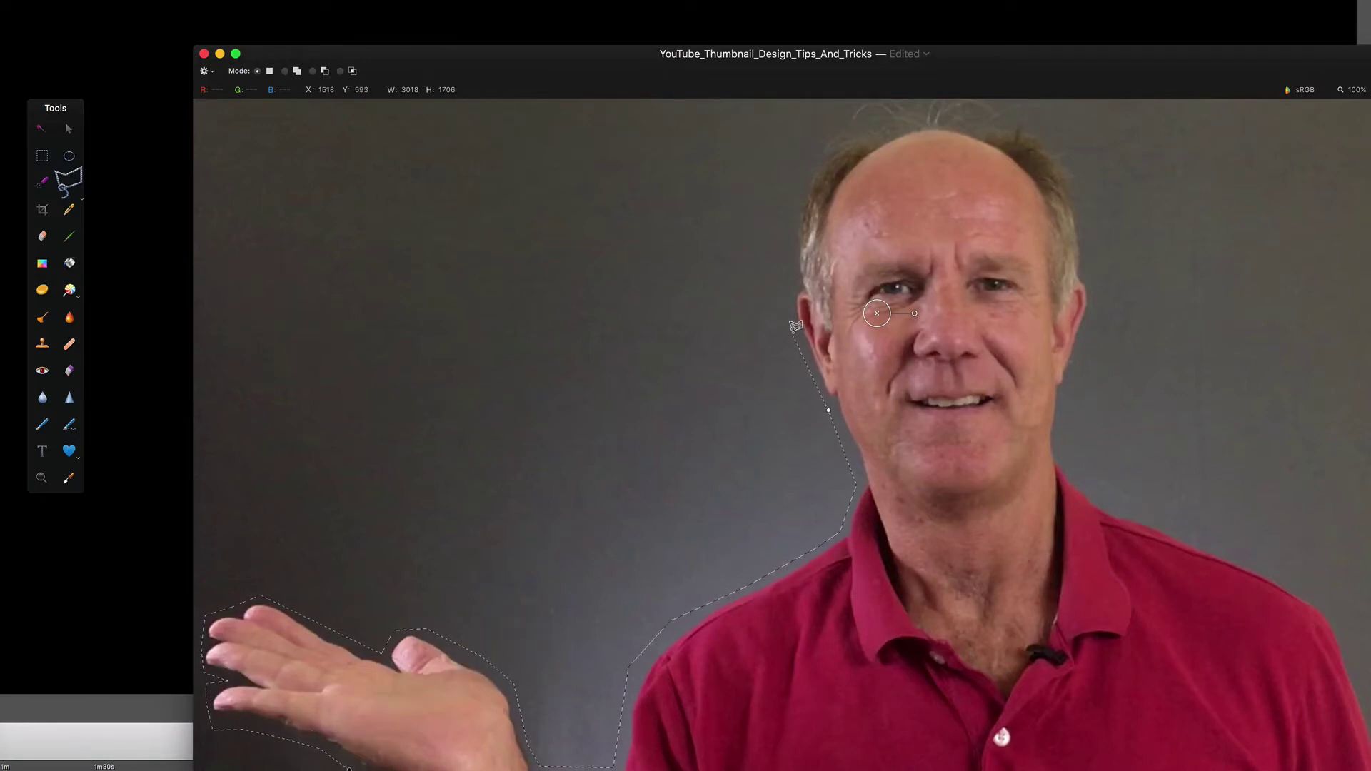
pyautogui.click(792, 195)
pyautogui.click(980, 104)
pyautogui.click(1095, 307)
pyautogui.click(1347, 617)
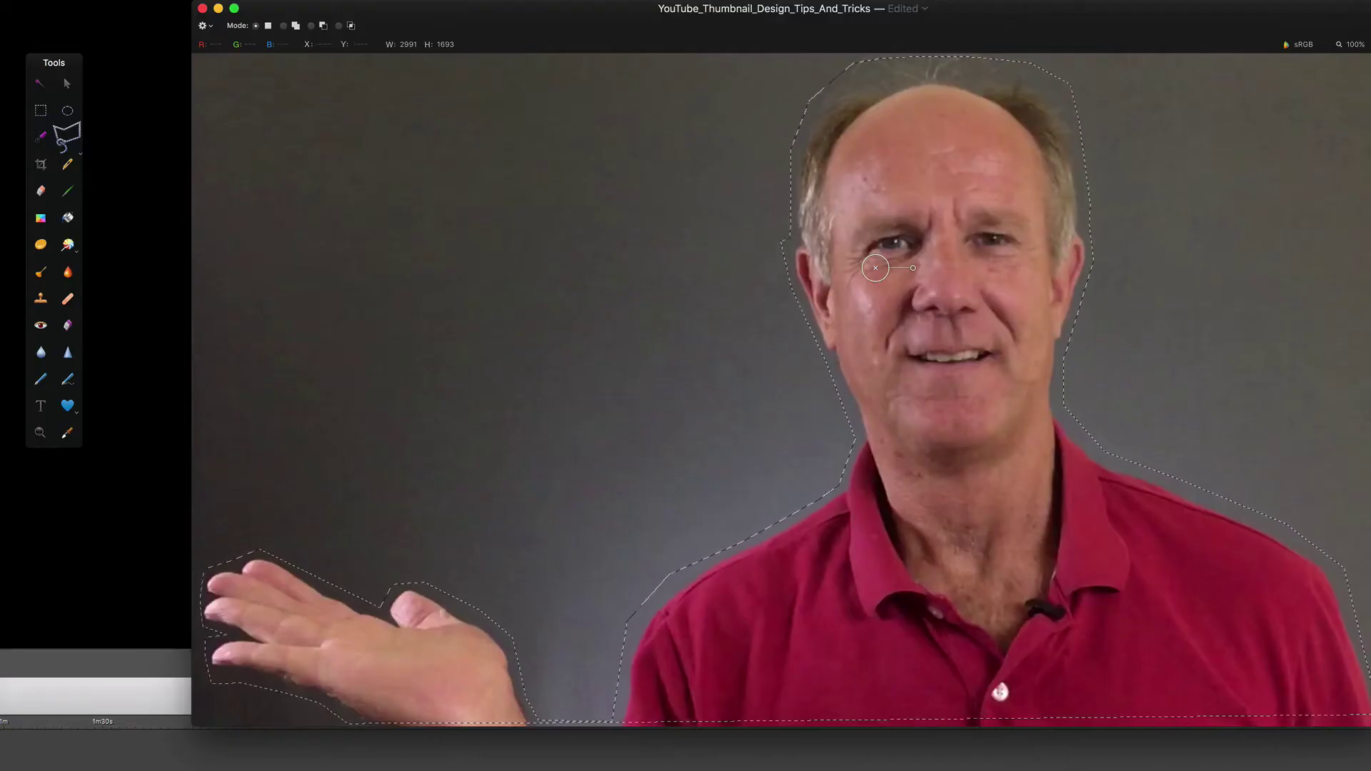
# Refine the selection with Smart Refine enabled and Edge Softness at 100%
pyautogui.click(18, 8)
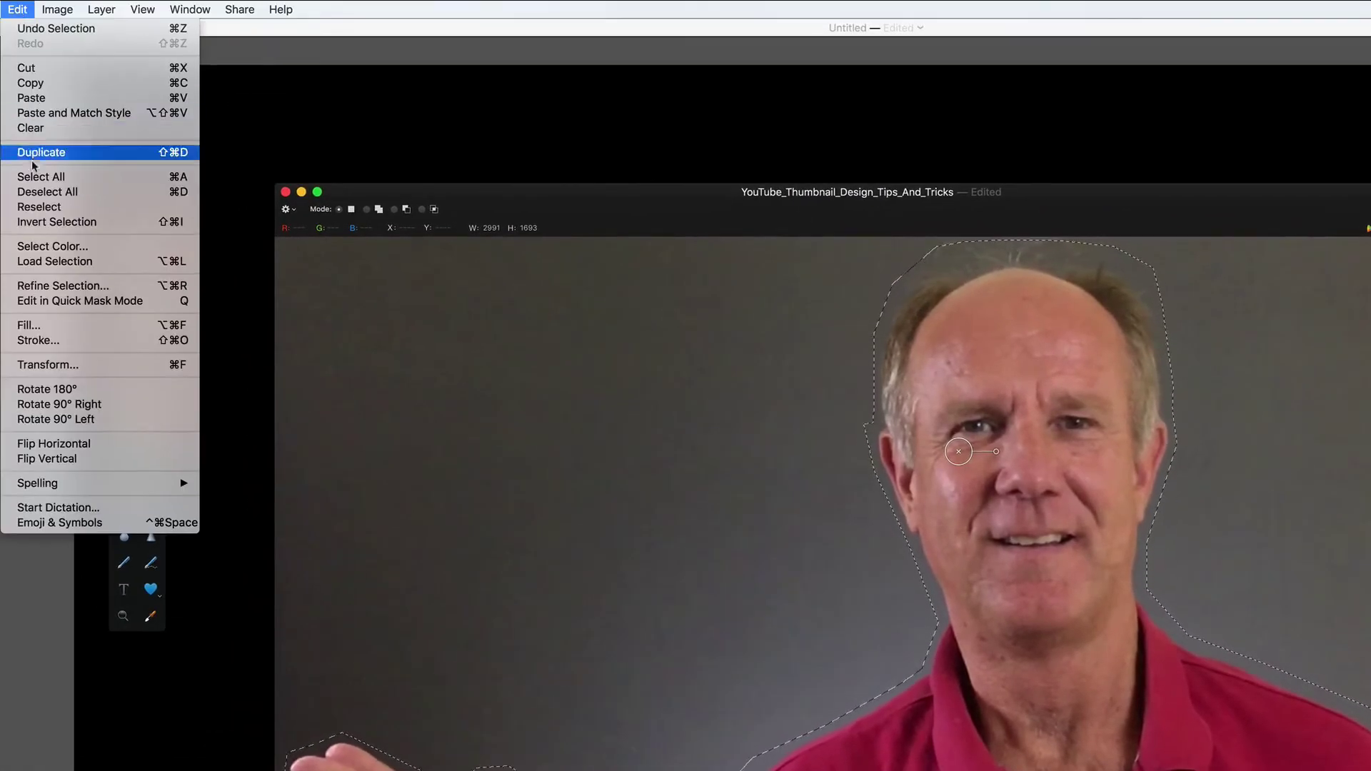
pyautogui.click(62, 285)
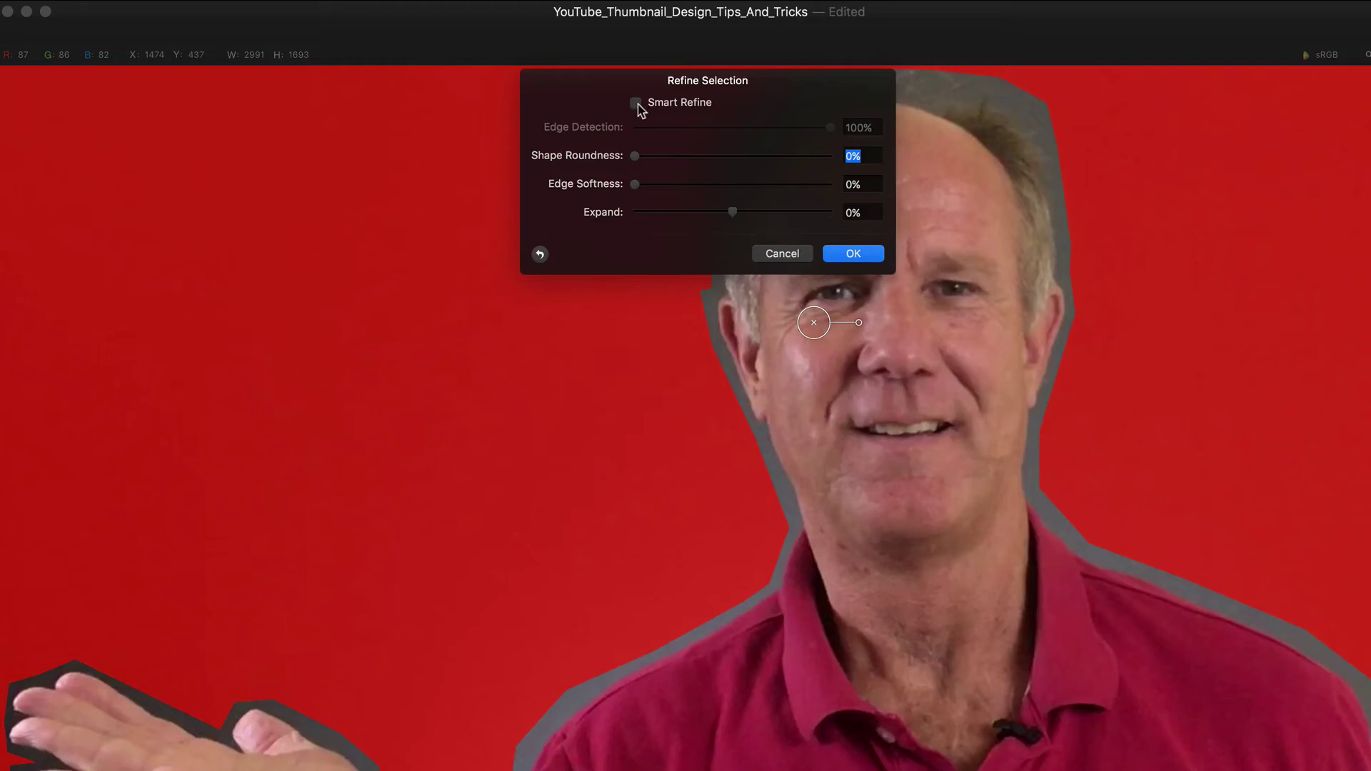
pyautogui.click(637, 103)
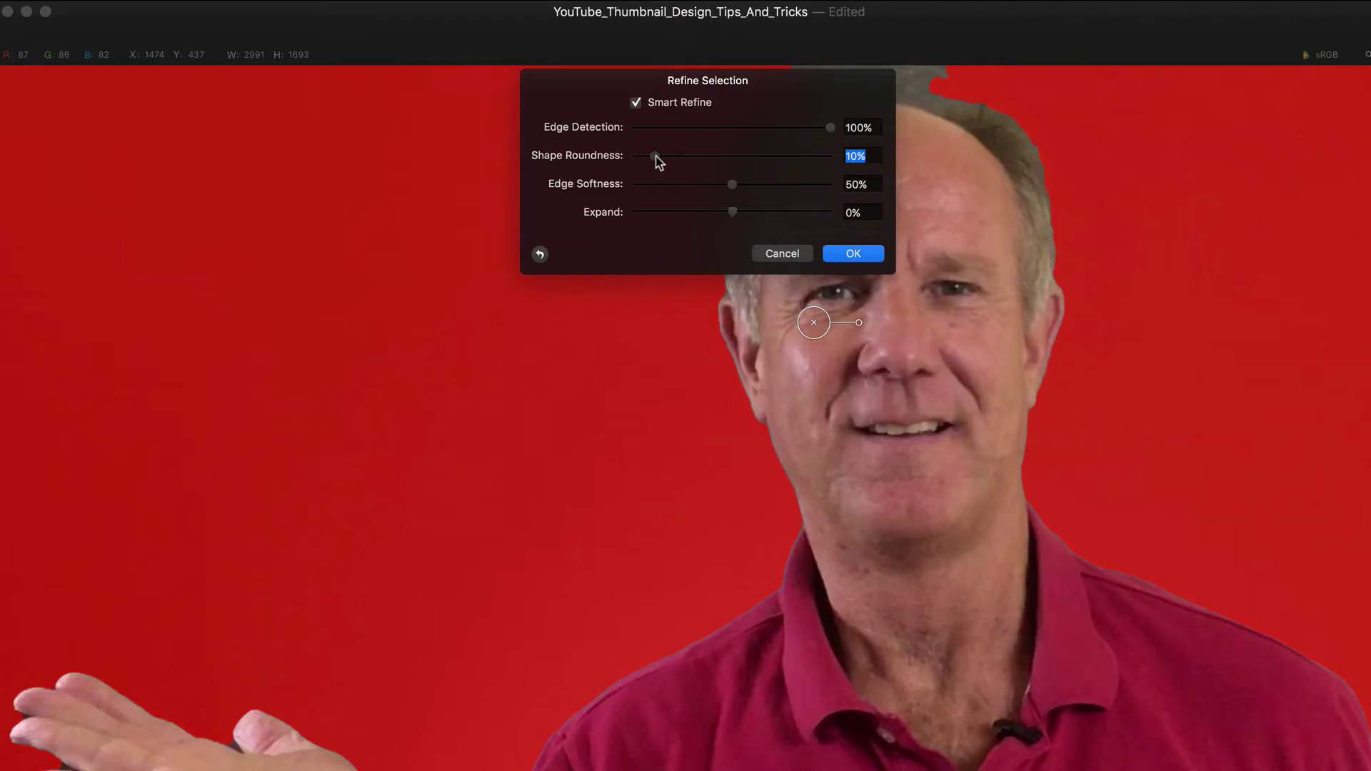
pyautogui.moveTo(655, 158)
pyautogui.mouseDown()
pyautogui.moveTo(730, 157)
pyautogui.moveTo(638, 161)
pyautogui.mouseUp()
pyautogui.moveTo(735, 188); pyautogui.dragTo(838, 189)
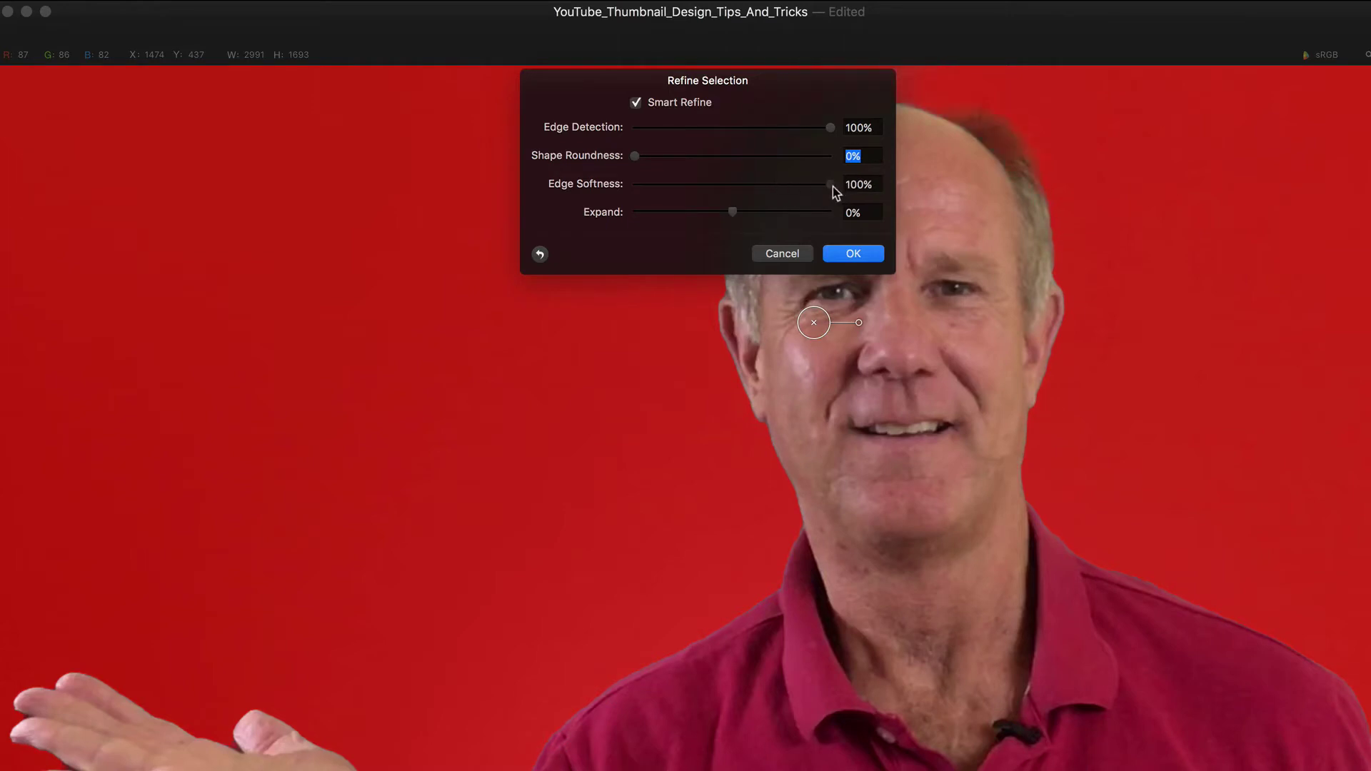
pyautogui.moveTo(550, 205); pyautogui.dragTo(578, 205)
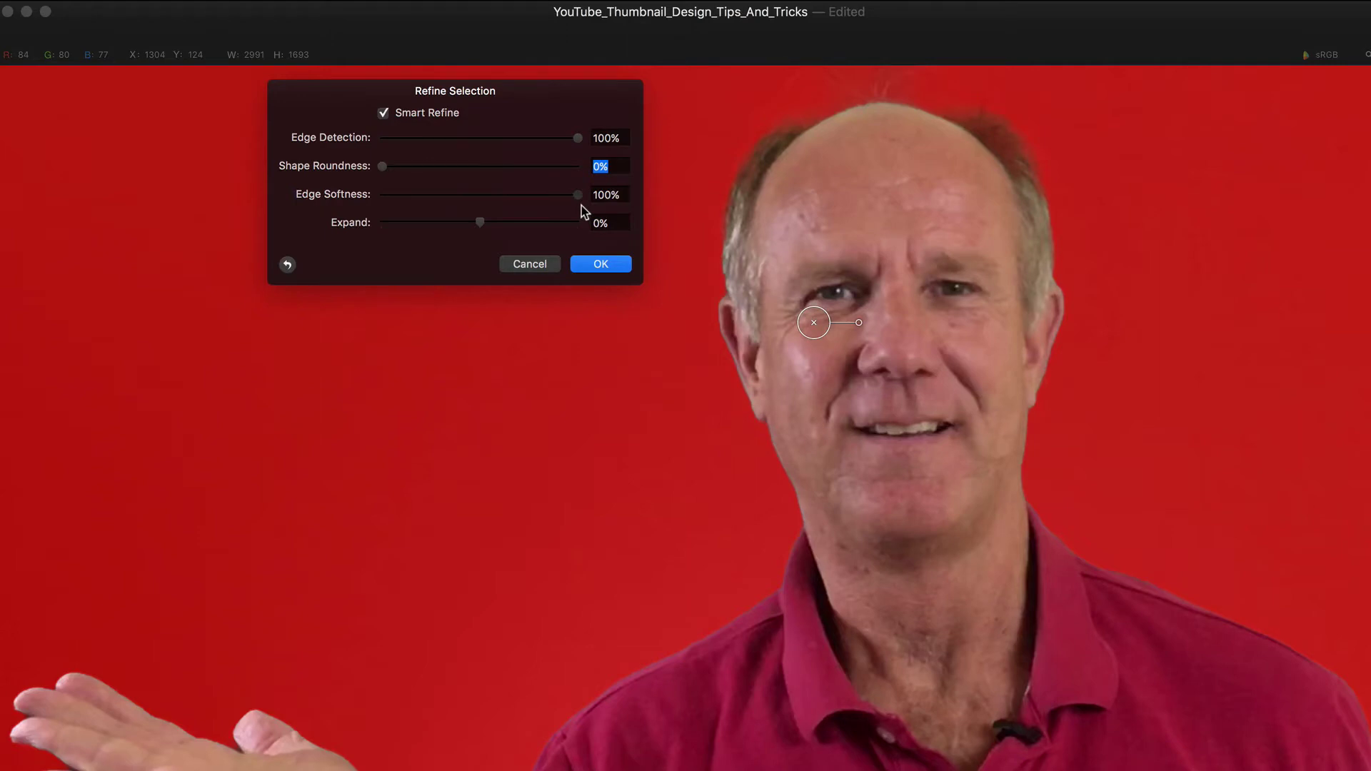
# Apply the refinement, invert the selection, delete the grey background, then deselect all
pyautogui.click(601, 263)
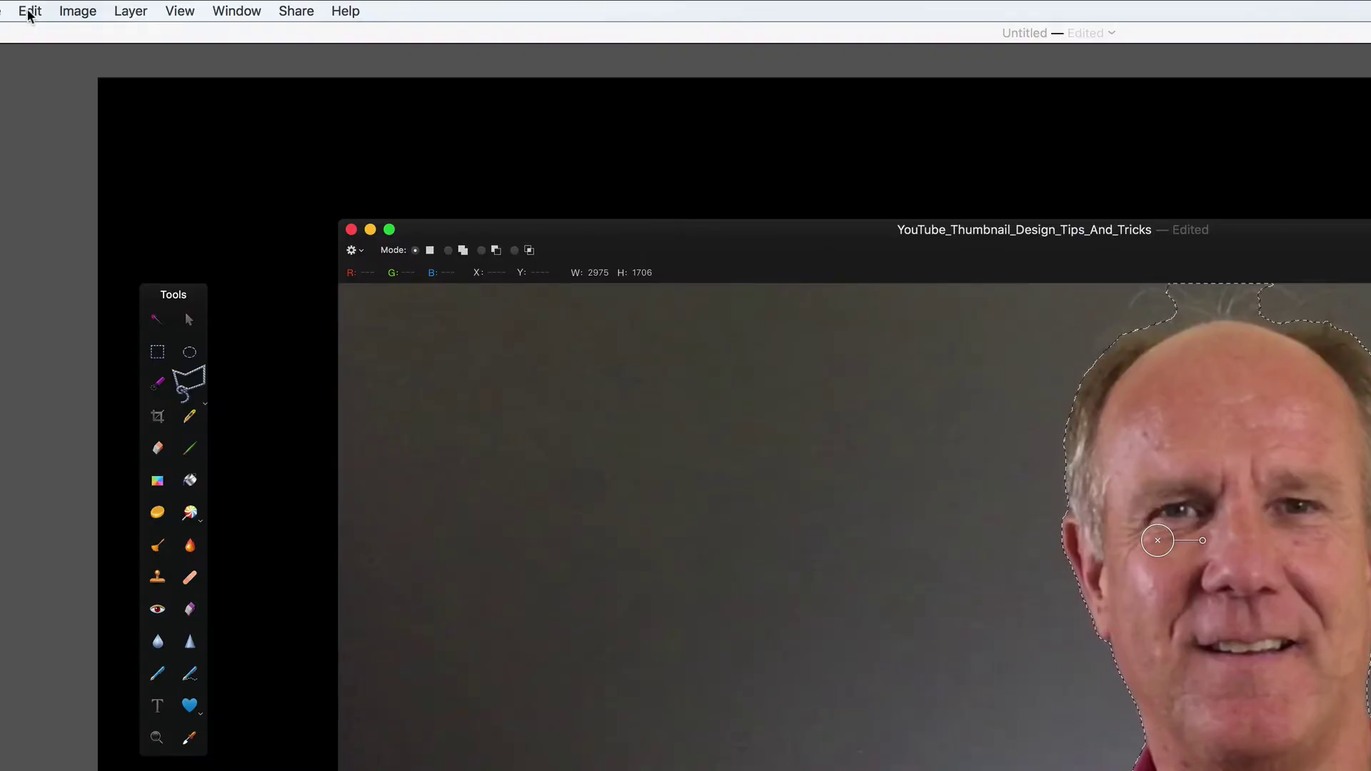
pyautogui.click(29, 15)
pyautogui.click(76, 267)
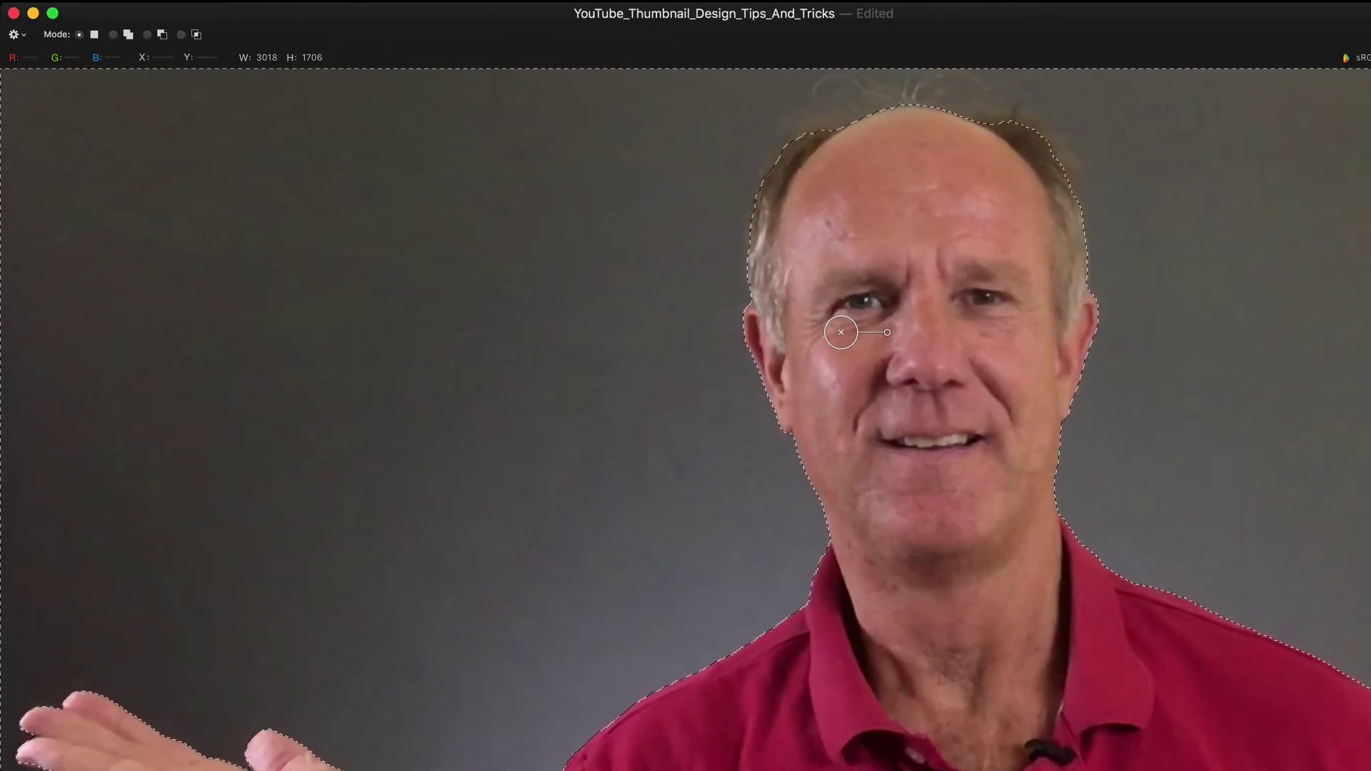
pyautogui.press('Delete')
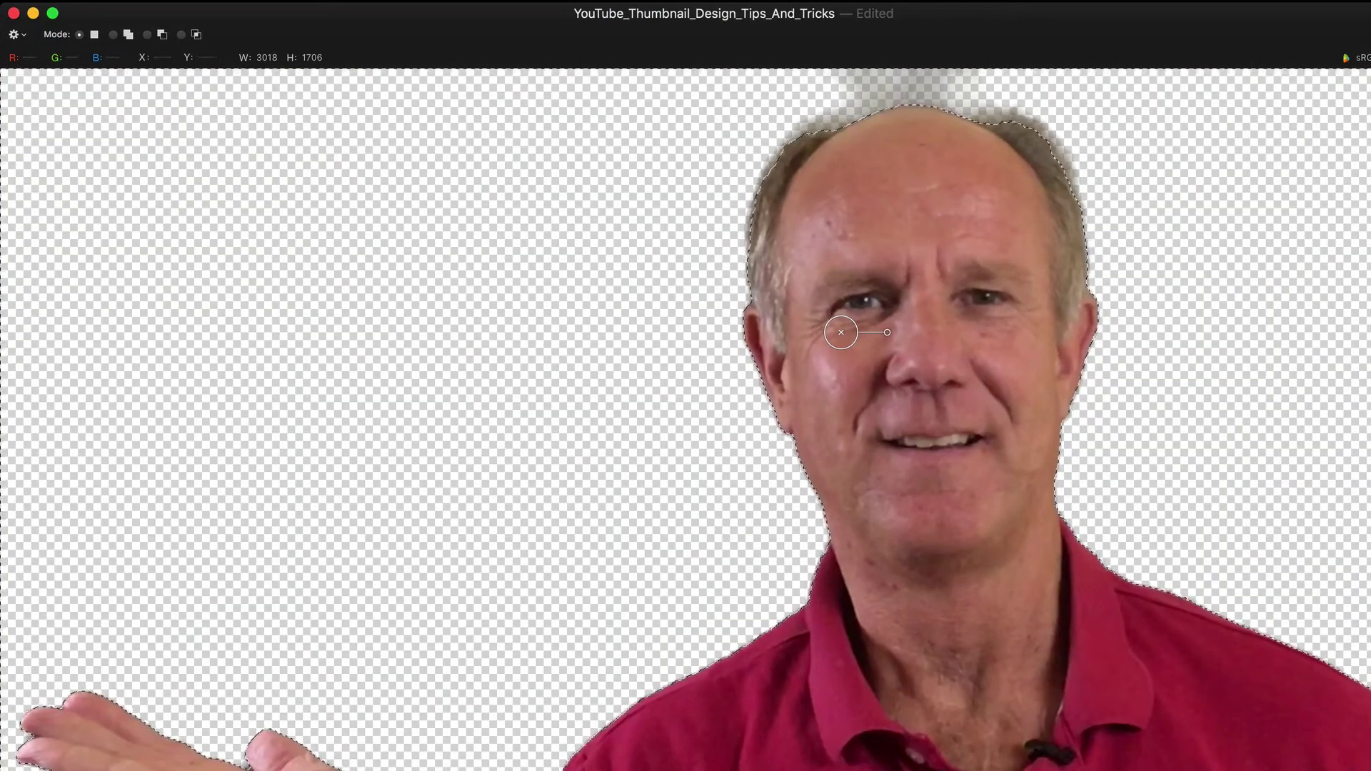
pyautogui.click(156, 4)
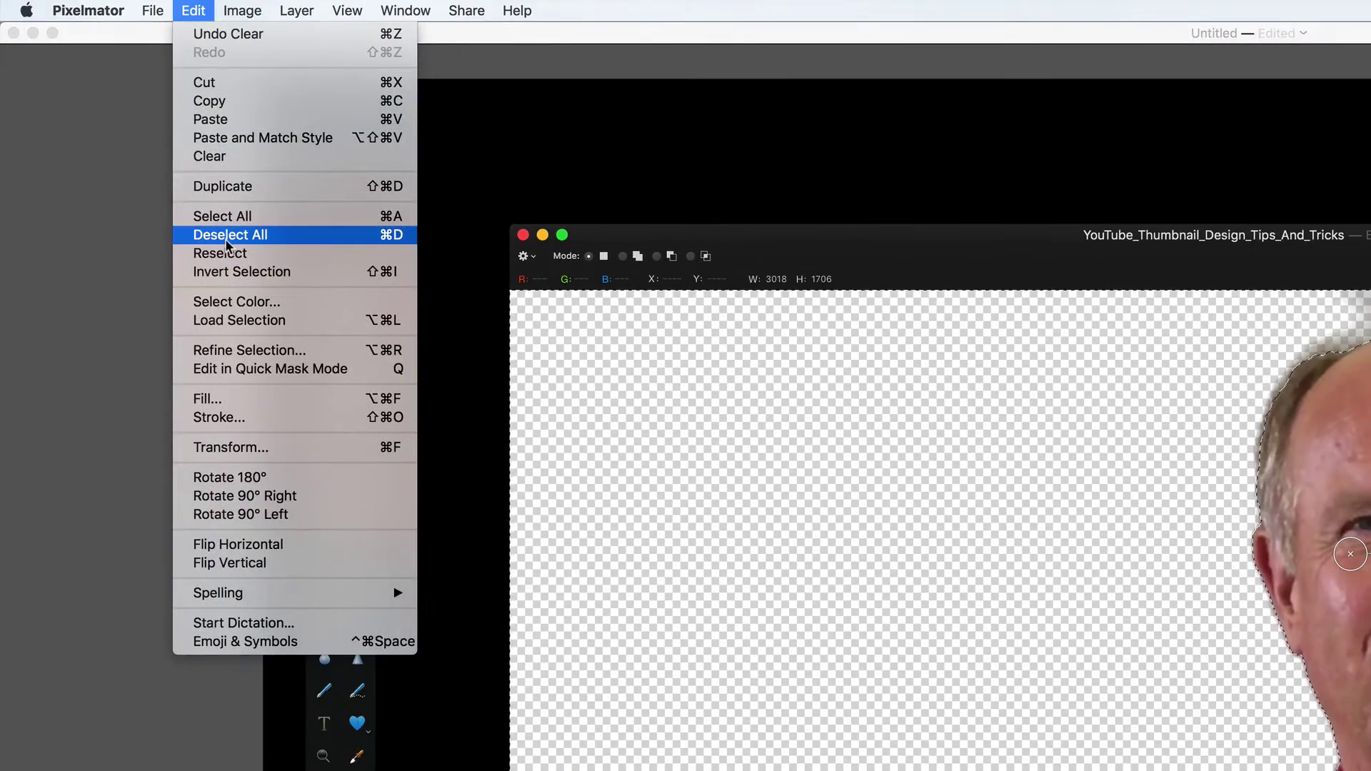
pyautogui.click(197, 222)
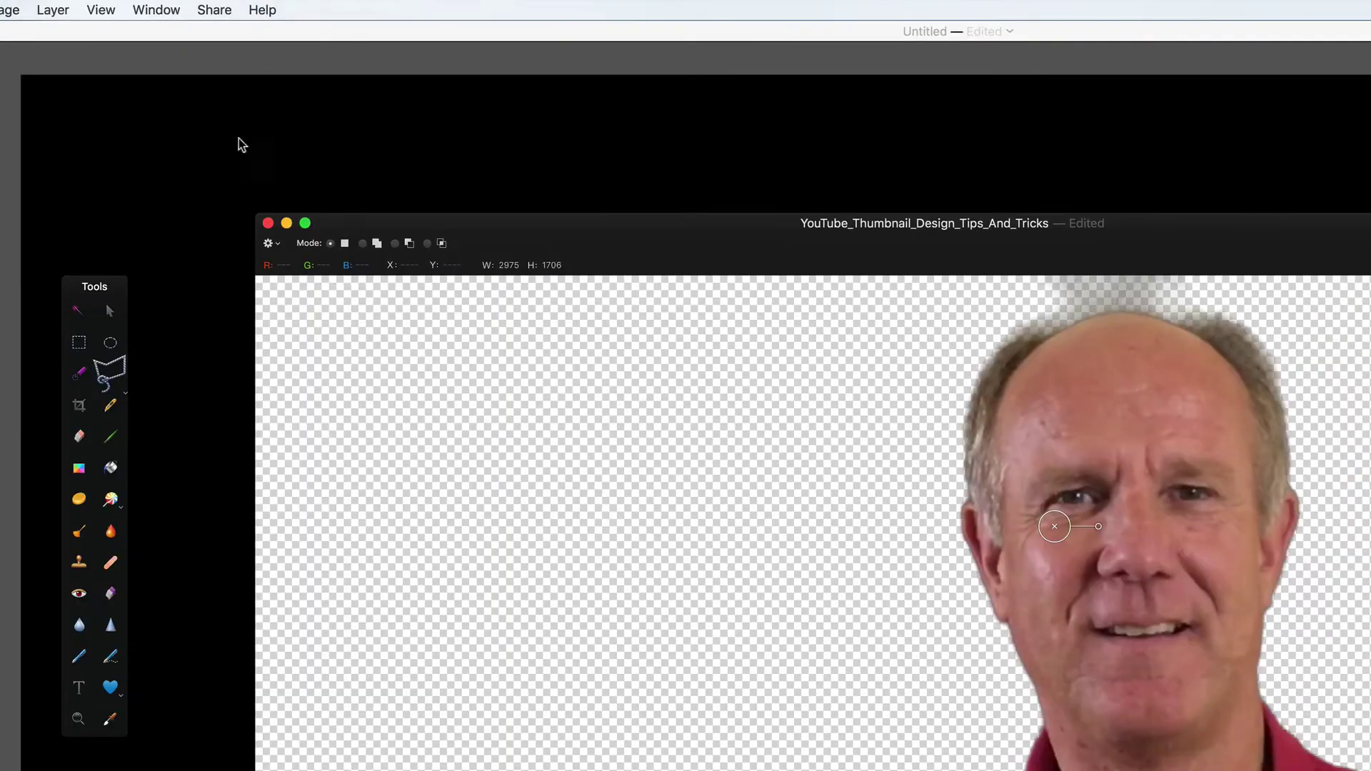
# Export the transparent cut-out as PNG file Trans1 to the Desktop
pyautogui.click(213, 10)
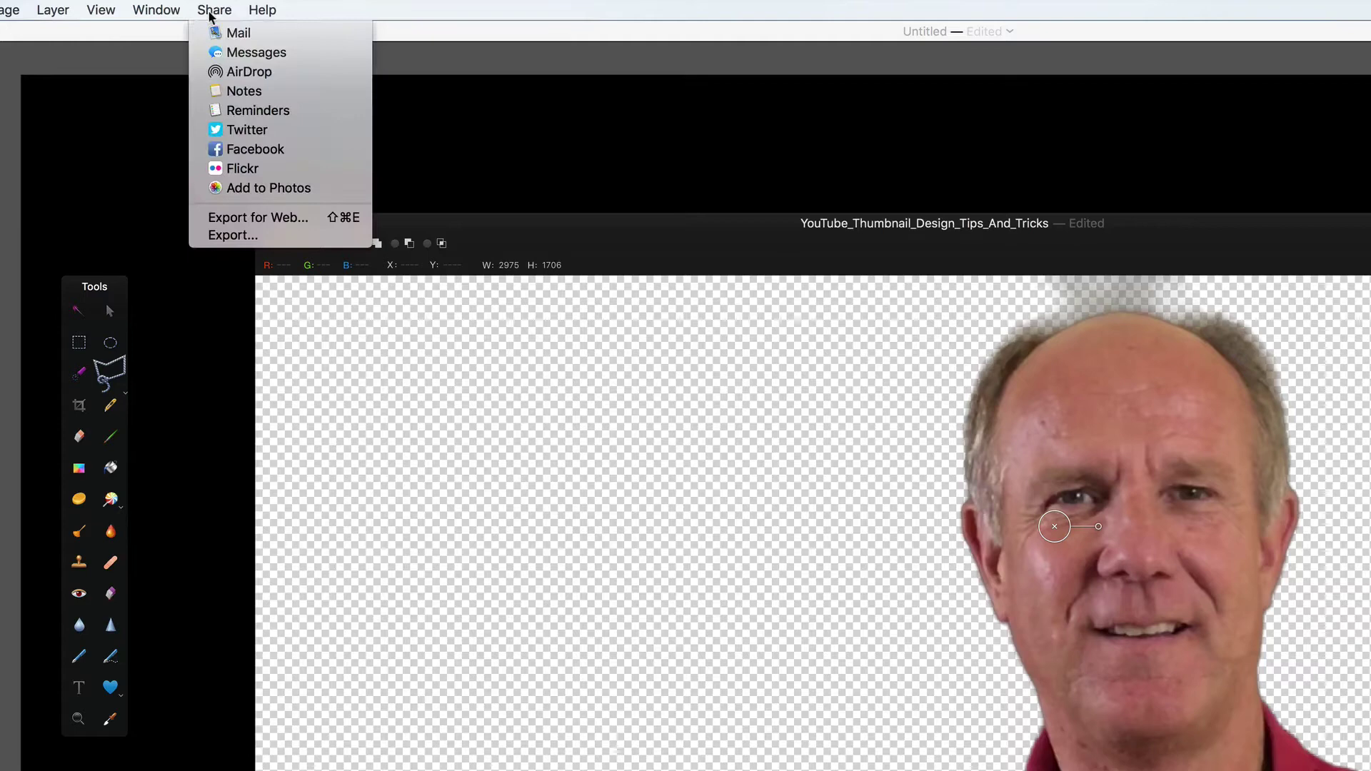
pyautogui.click(229, 235)
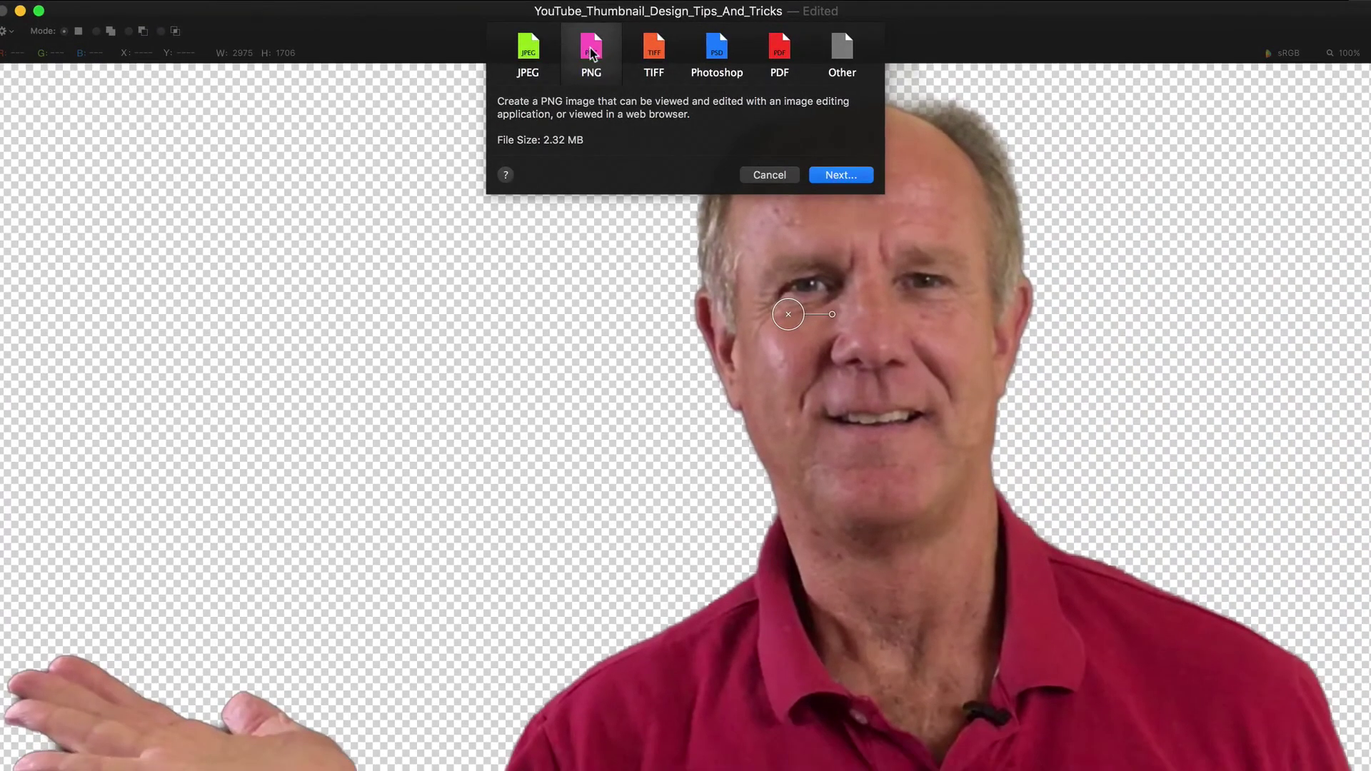
pyautogui.click(838, 179)
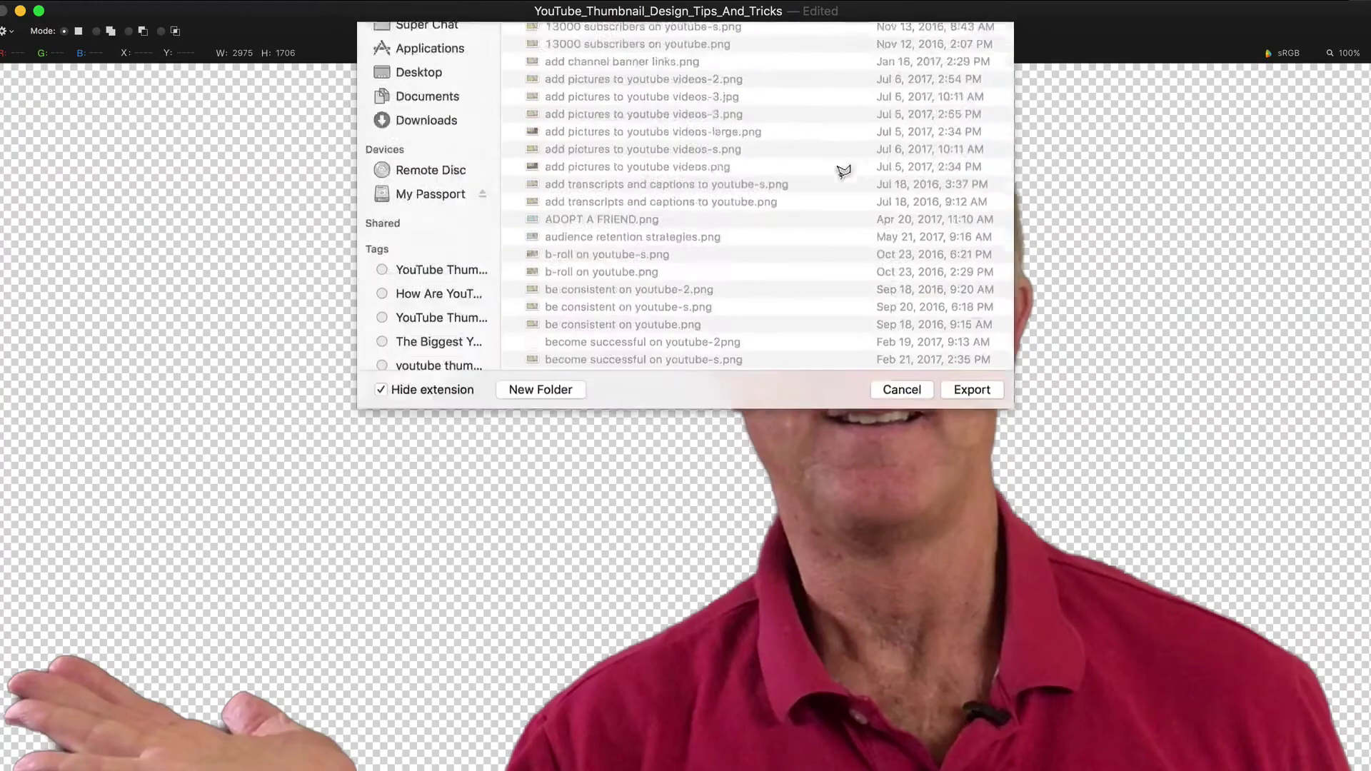
pyautogui.write('Trans1')
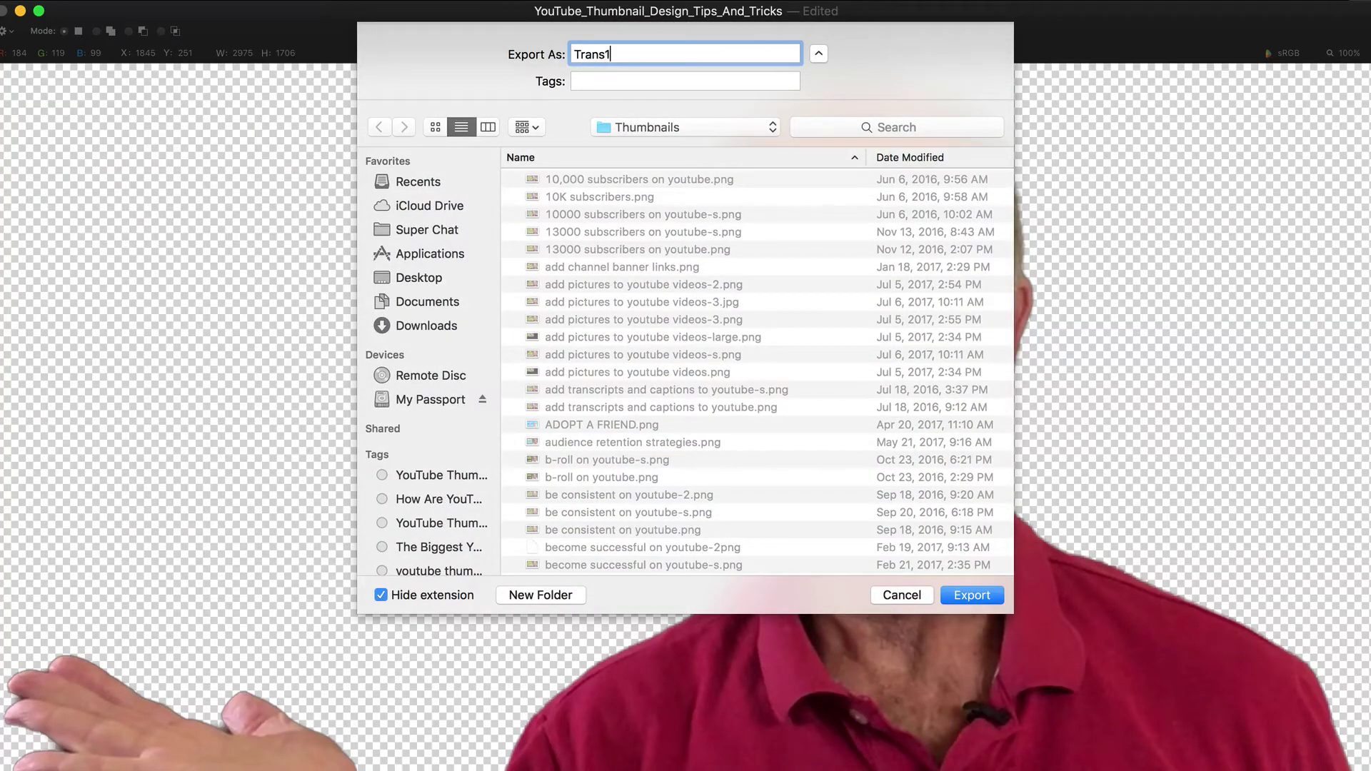
pyautogui.press('super+shift+d')
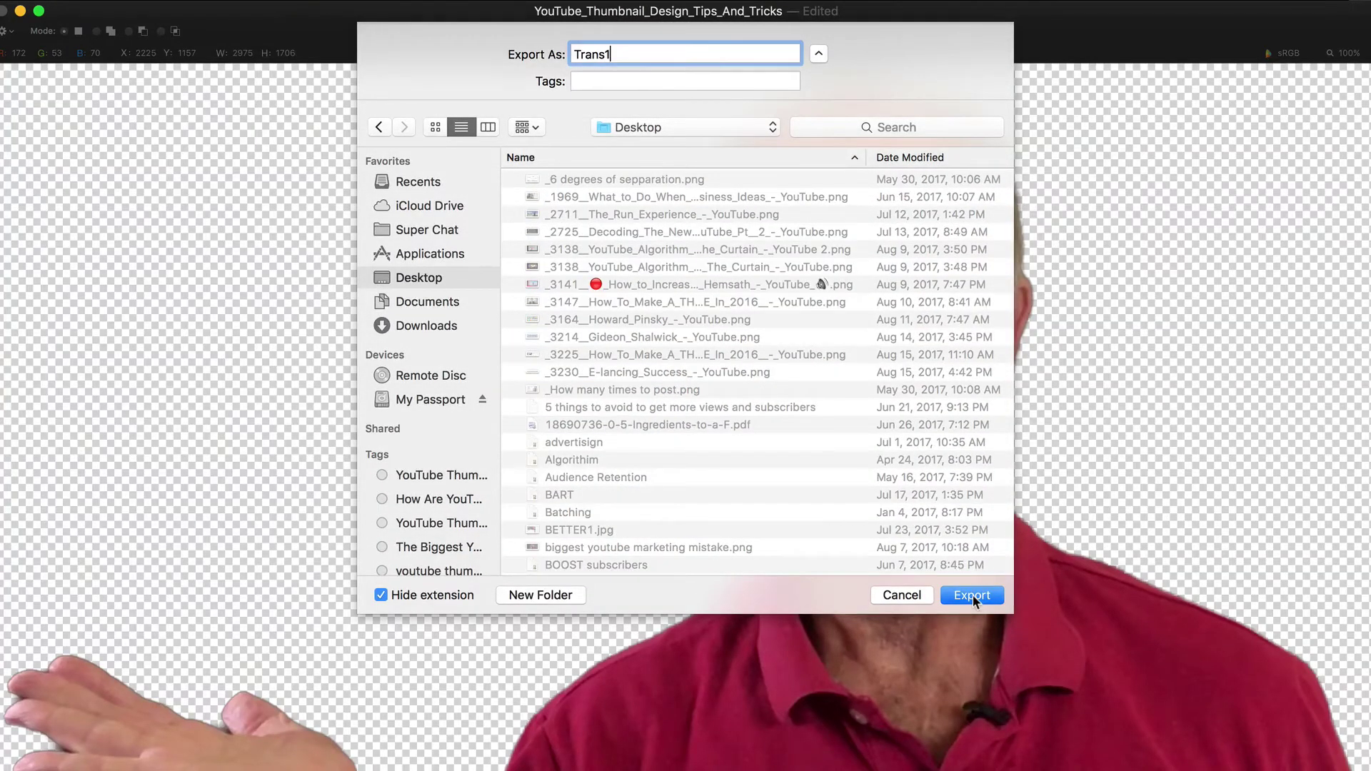
pyautogui.click(973, 595)
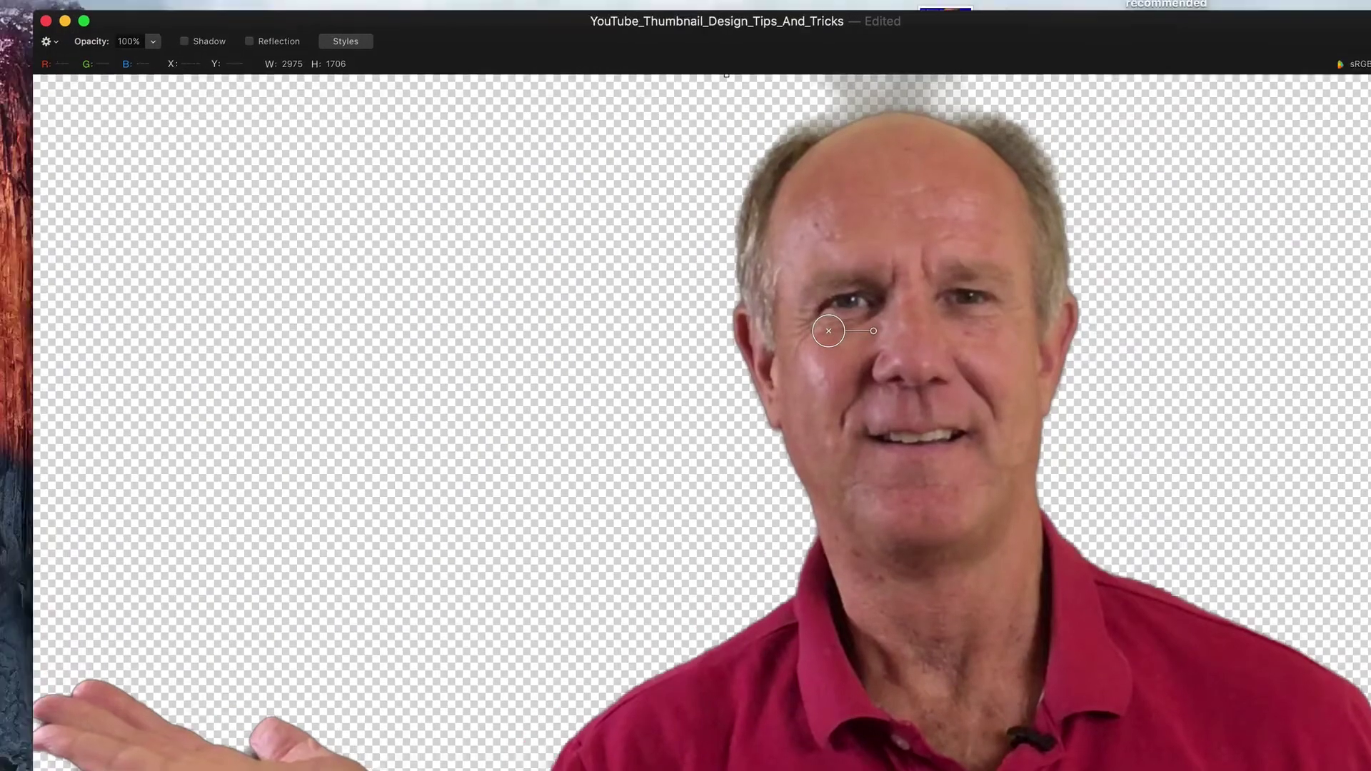
# Copy the cut-out portrait, then create a new 1920 x 1080 pixel document
pyautogui.click(187, 11)
pyautogui.click(255, 107)
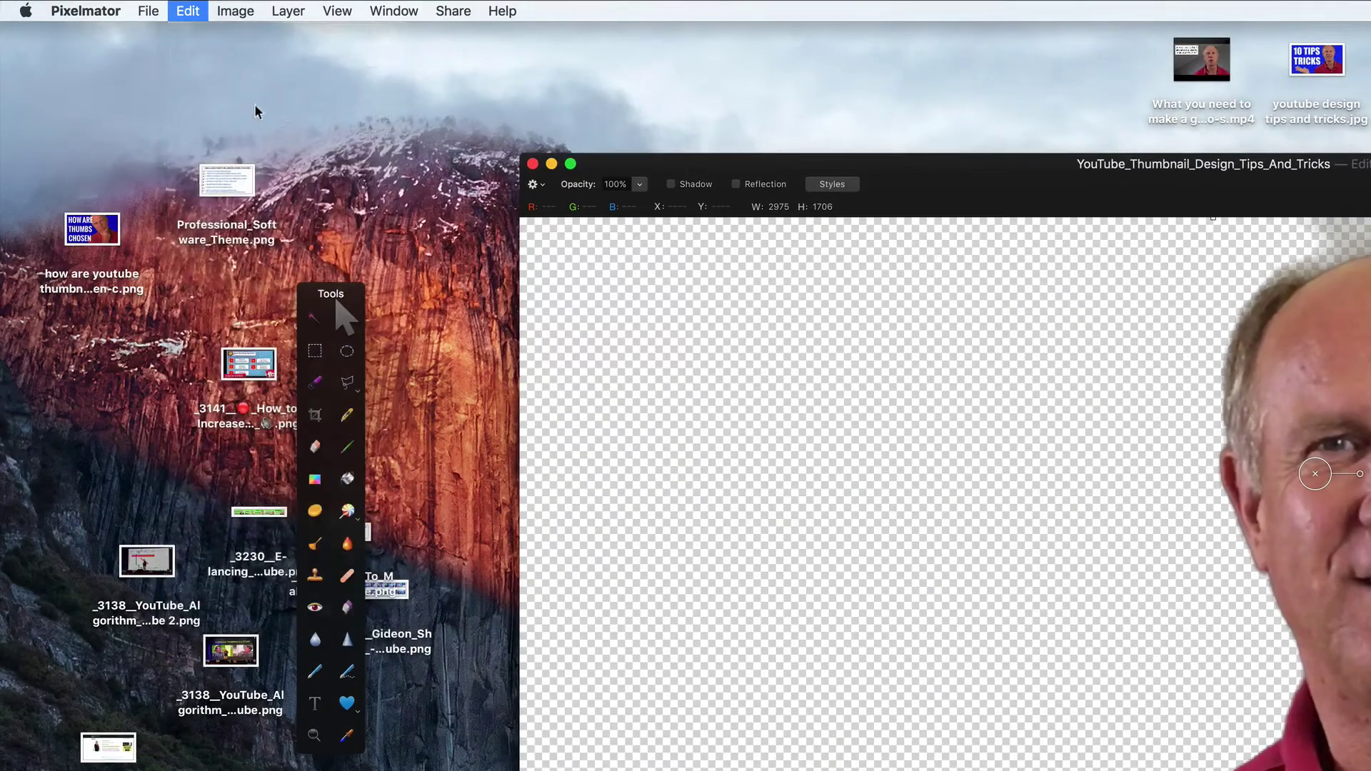
pyautogui.click(148, 13)
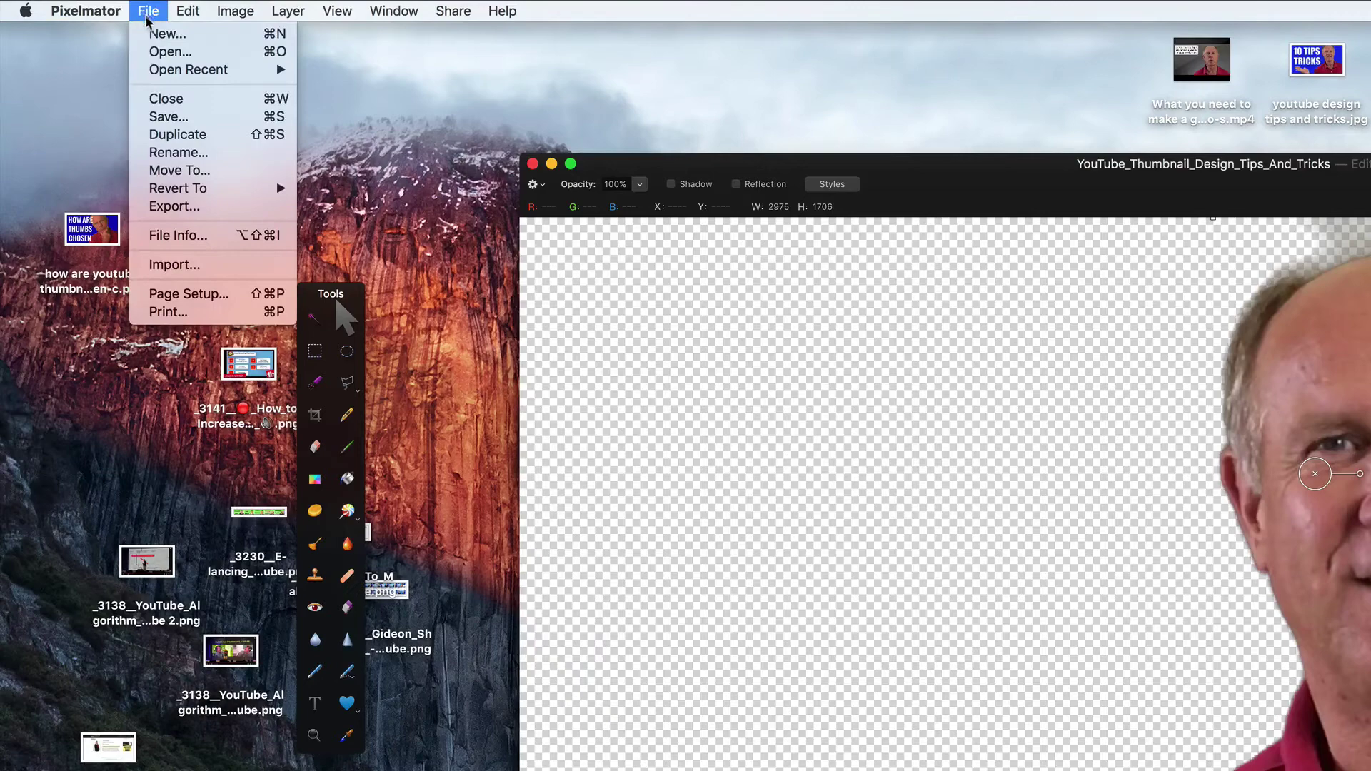
pyautogui.click(168, 31)
pyautogui.write('1920')
pyautogui.press('Tab')
pyautogui.write('1080')
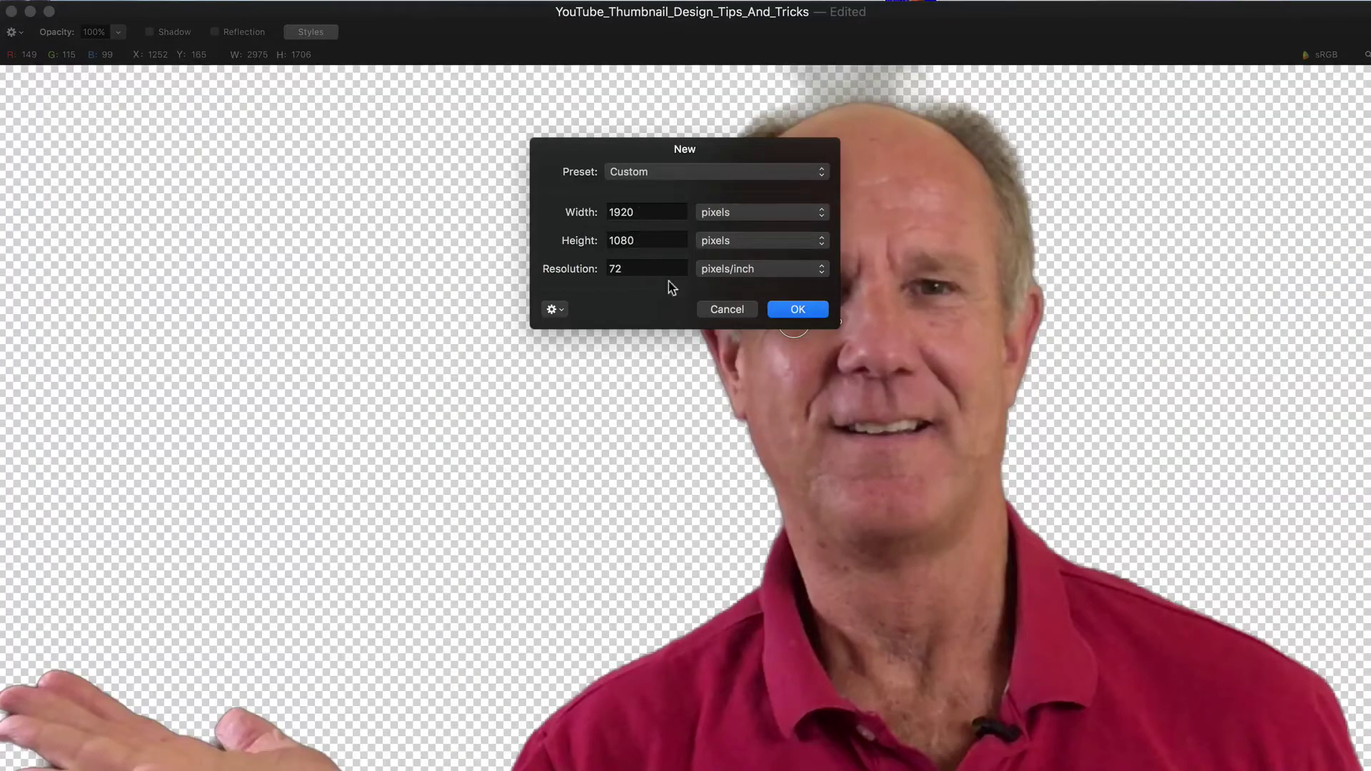
pyautogui.click(800, 311)
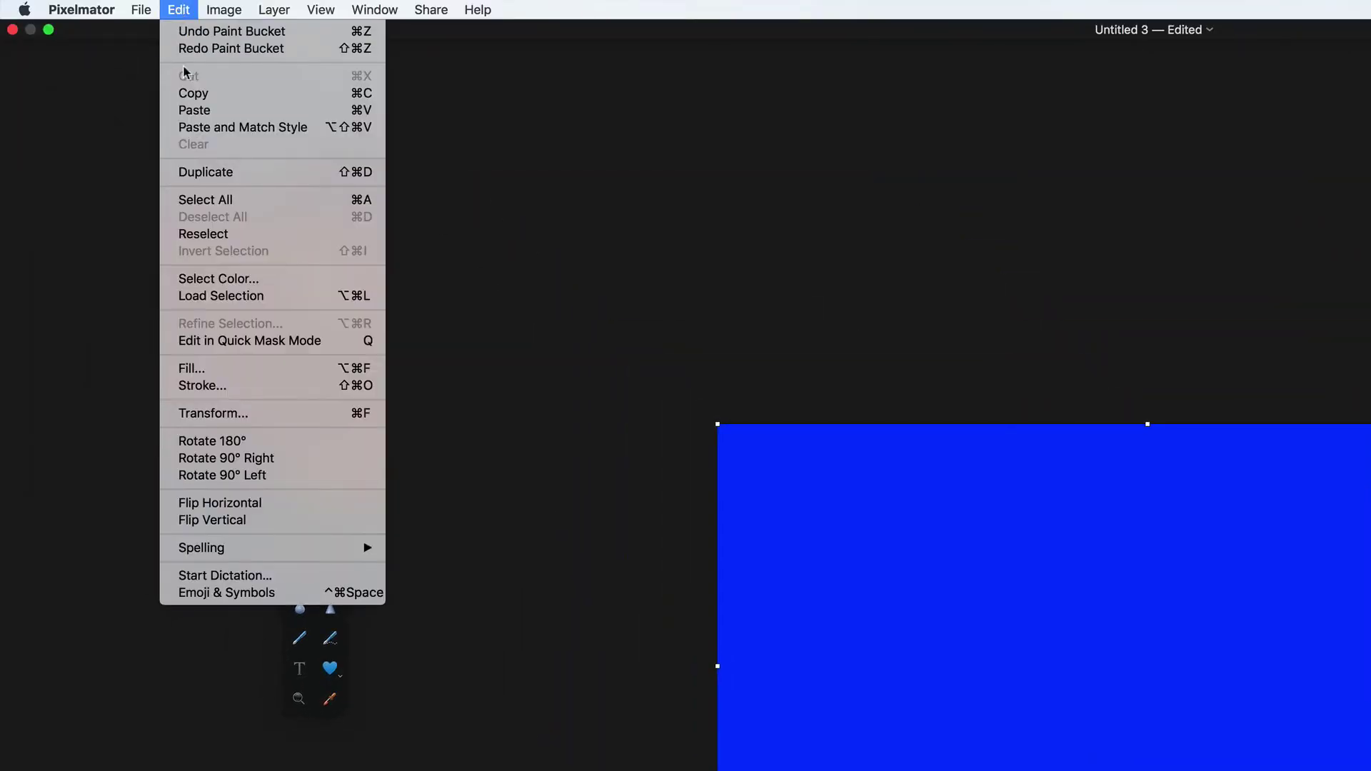
# Paste the cut-out portrait onto the blue canvas with Edit > Paste
pyautogui.click(194, 110)
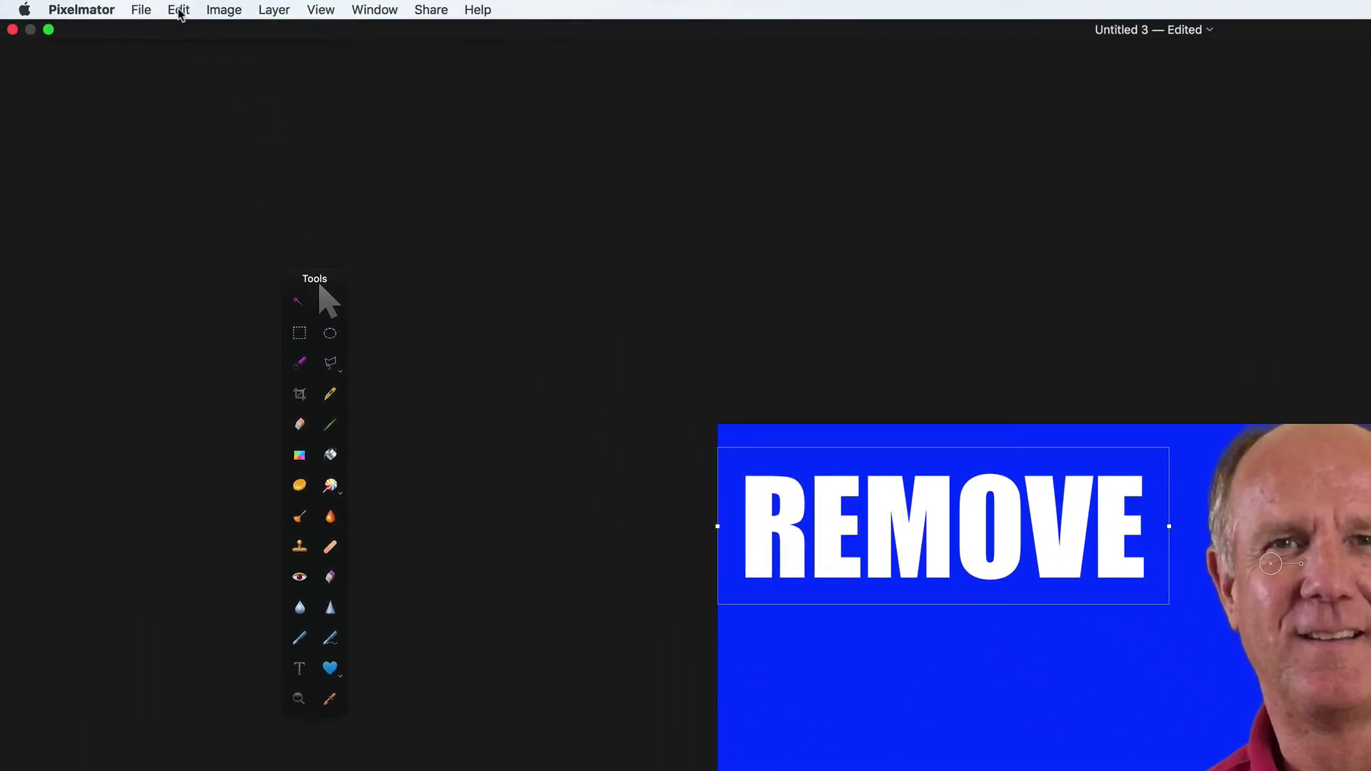
# Open the Edit menu to deselect the white REMOVE text
pyautogui.click(179, 12)
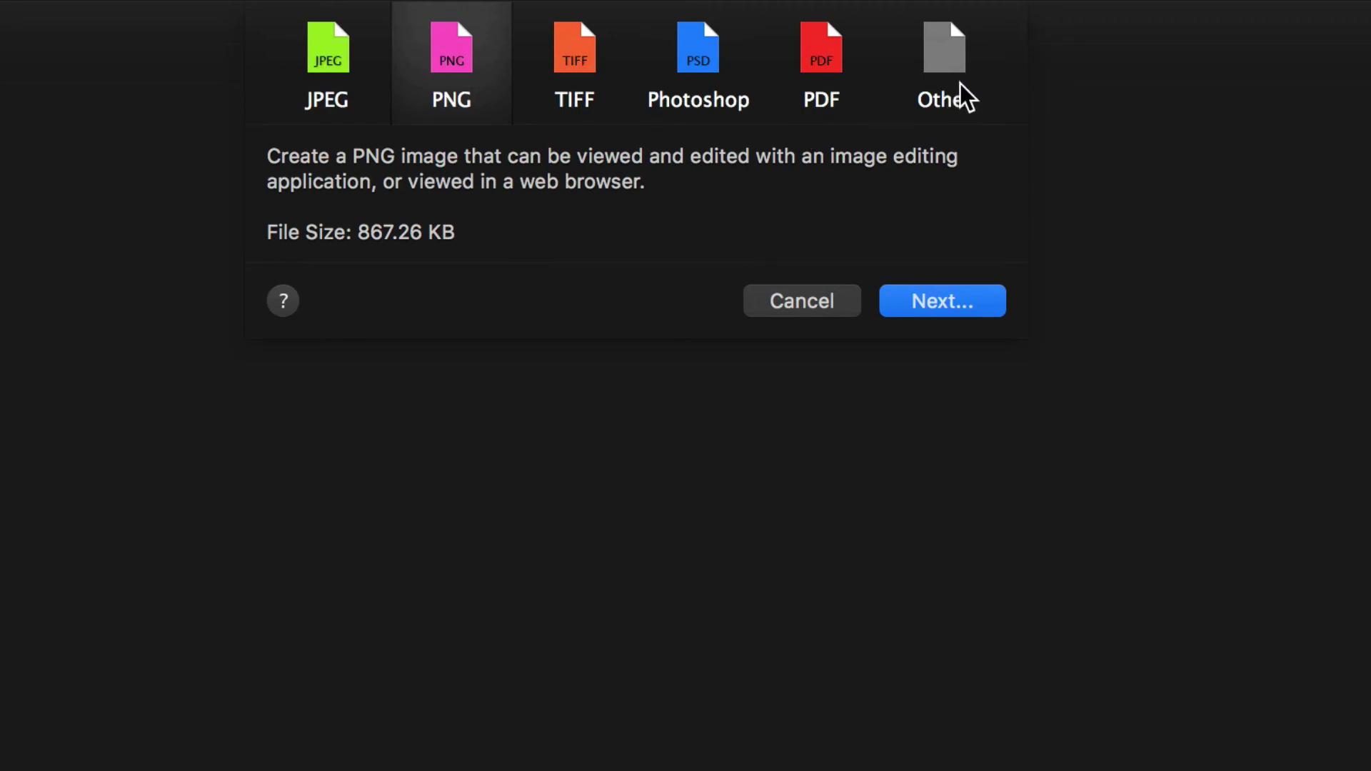
# Choose JPEG, raise the quality slider, and continue to saving as background1
pyautogui.click(328, 62)
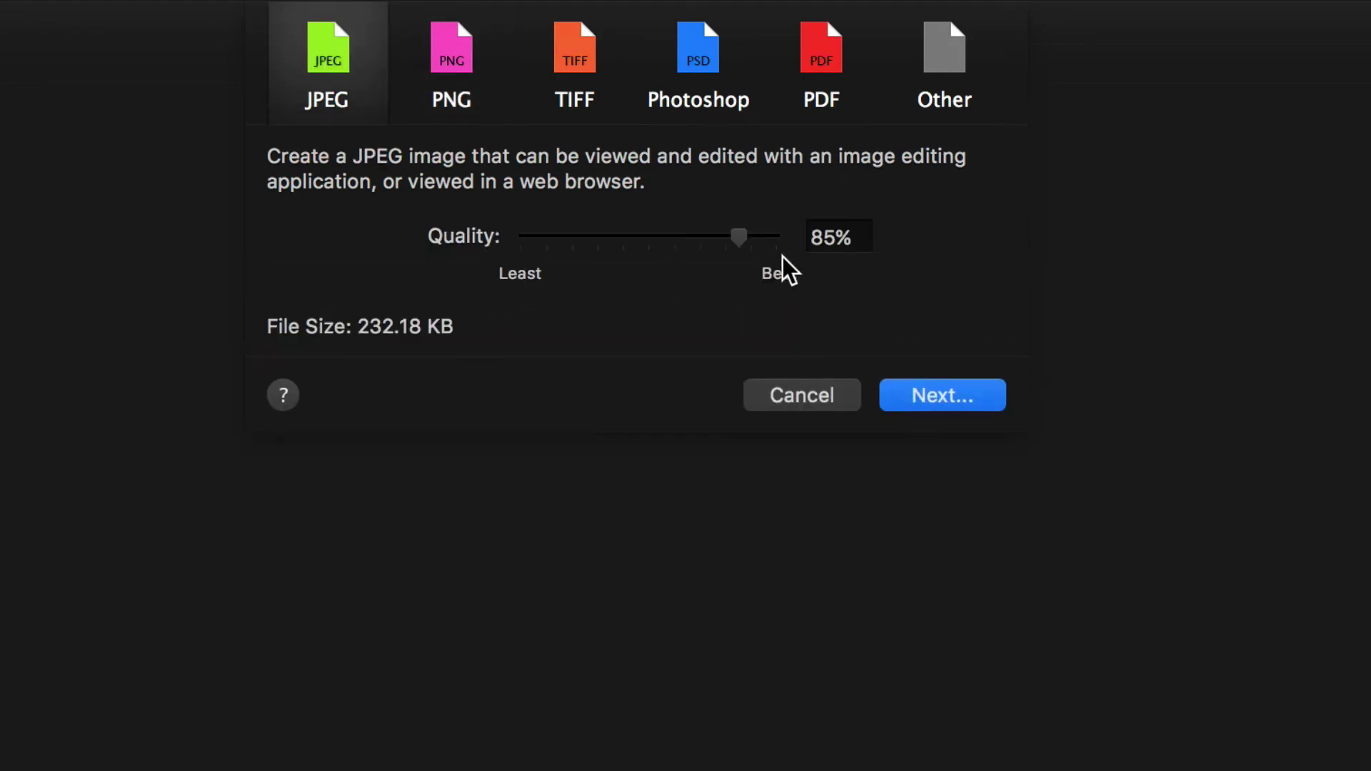
pyautogui.moveTo(741, 238); pyautogui.dragTo(779, 236)
pyautogui.click(943, 396)
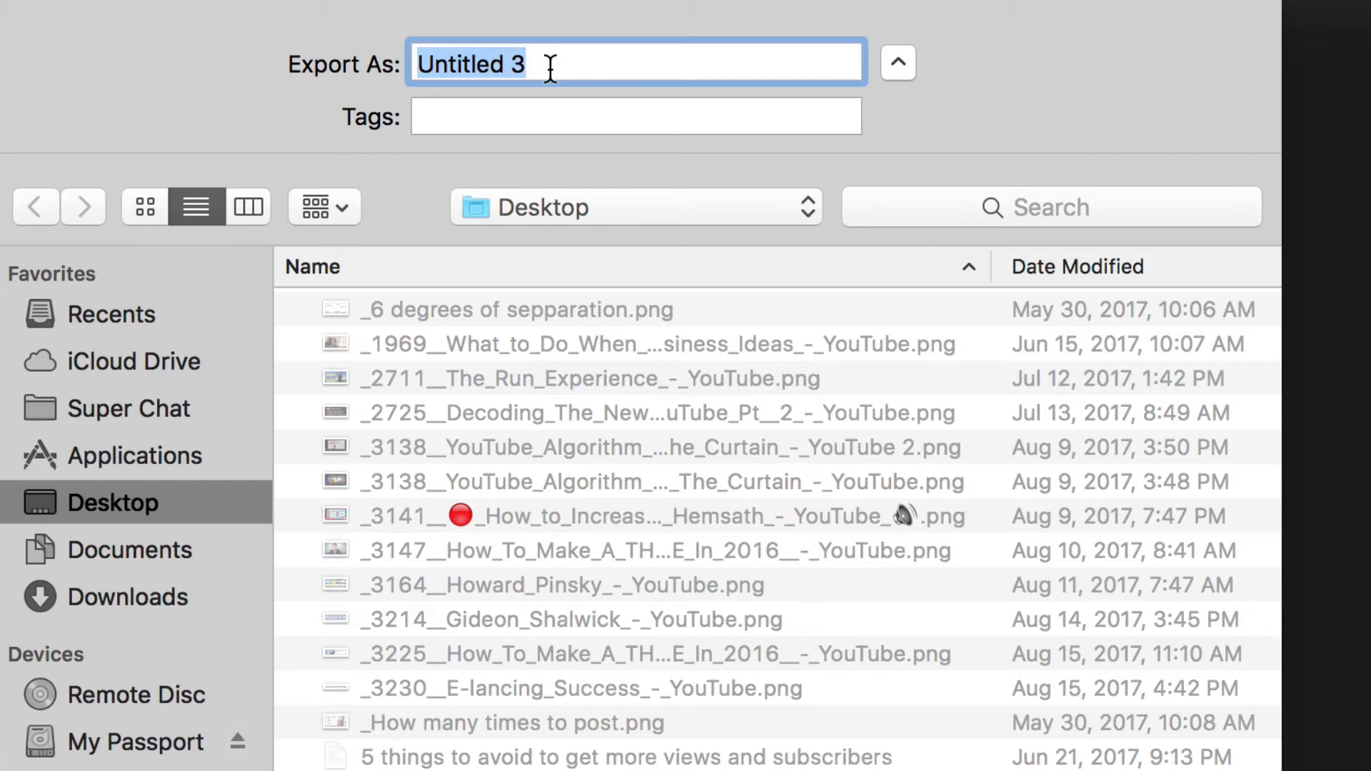
pyautogui.write('background1')
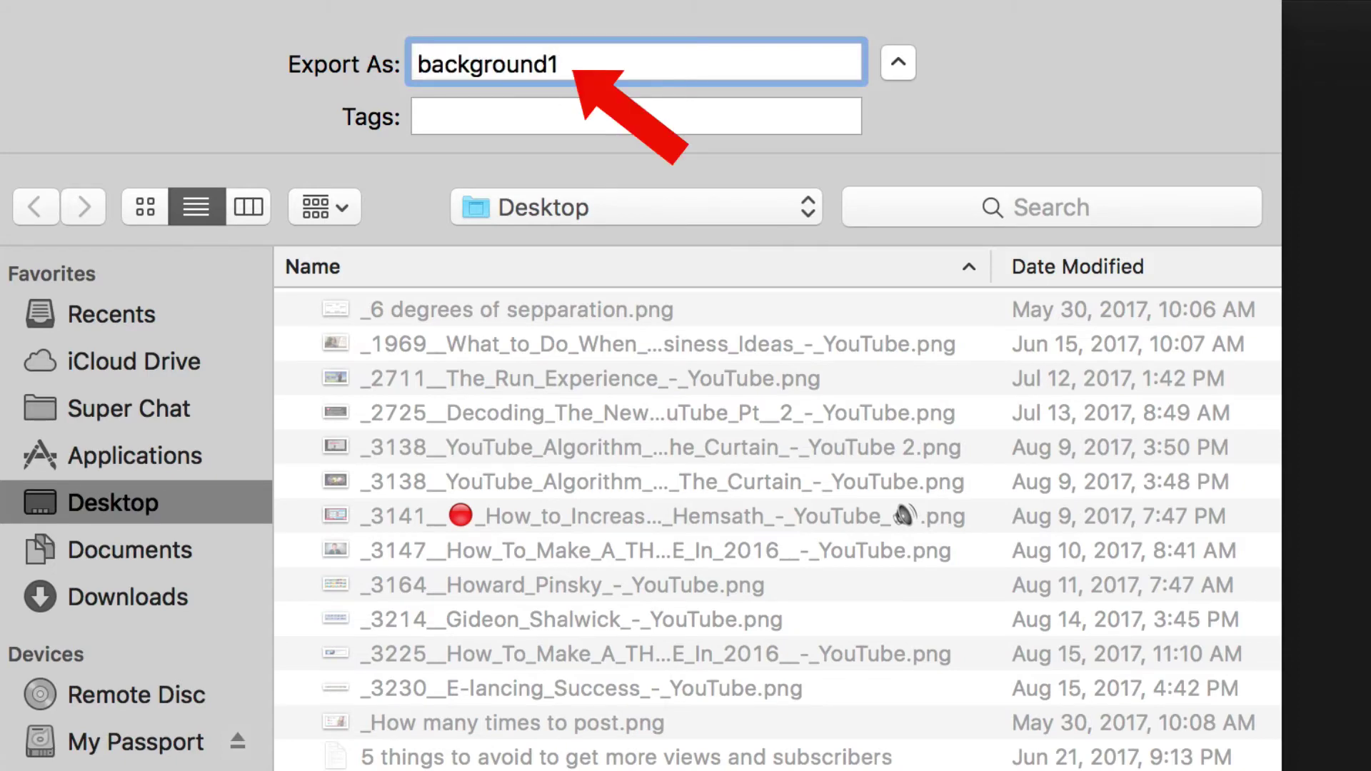